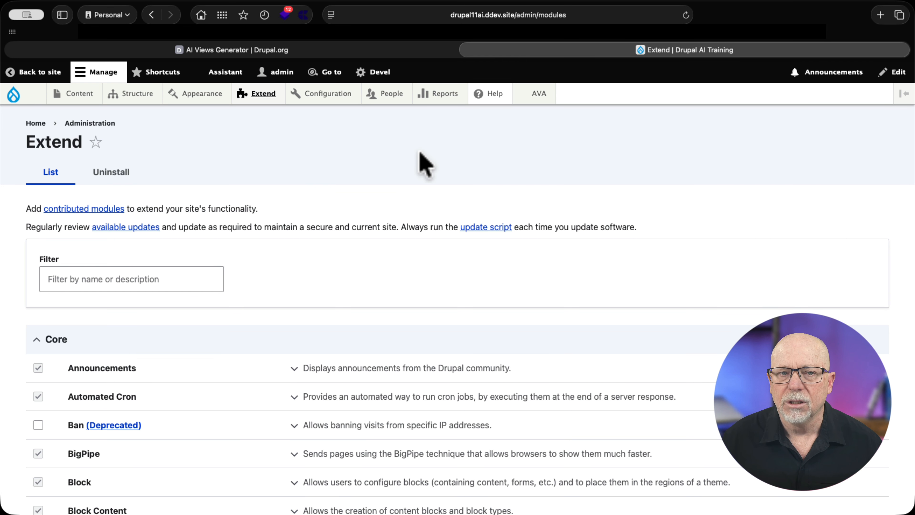
- Open the AVA Settings page from the AVA configuration
mouse_move(318, 96)
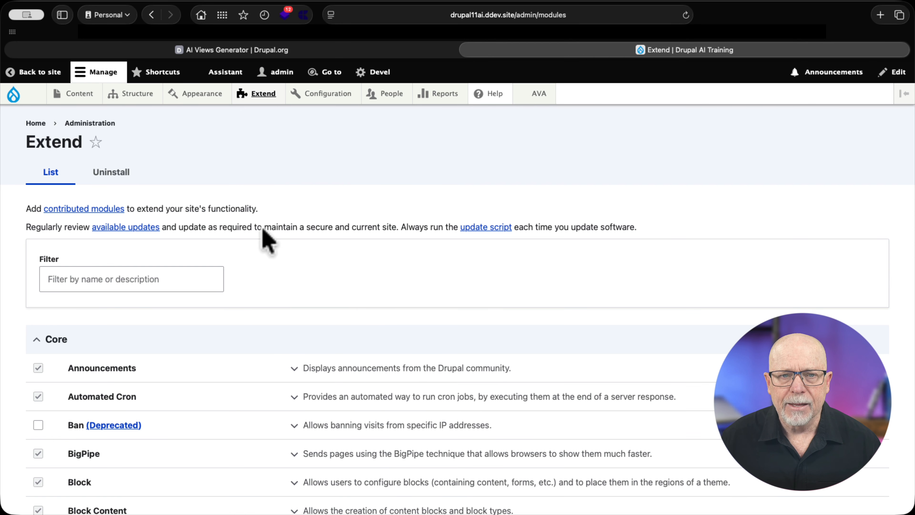
mouse_move(521, 91)
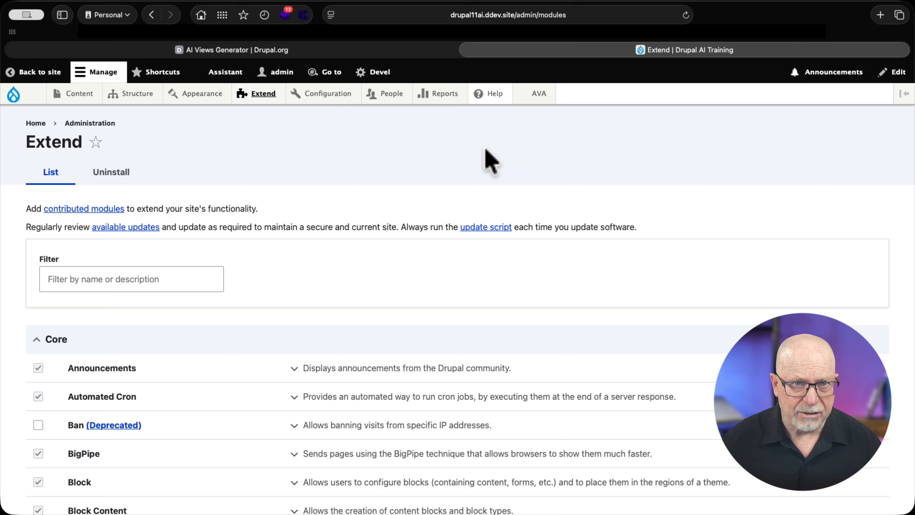
click(540, 95)
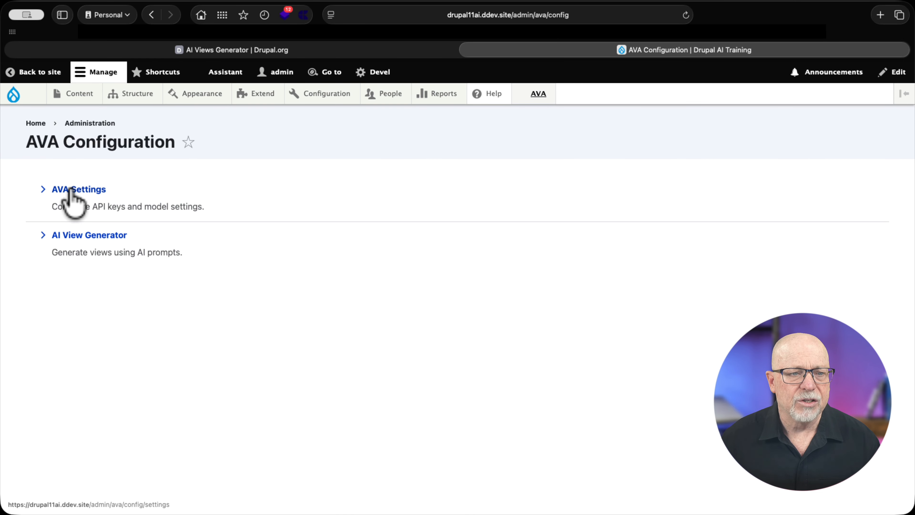
click(70, 190)
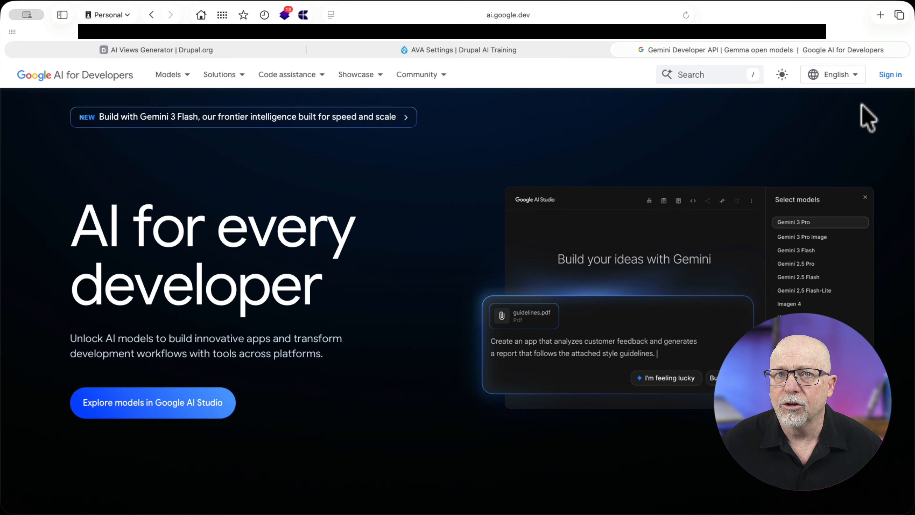
- Return to the AVA Settings page and review the available Gemini model options
click(447, 51)
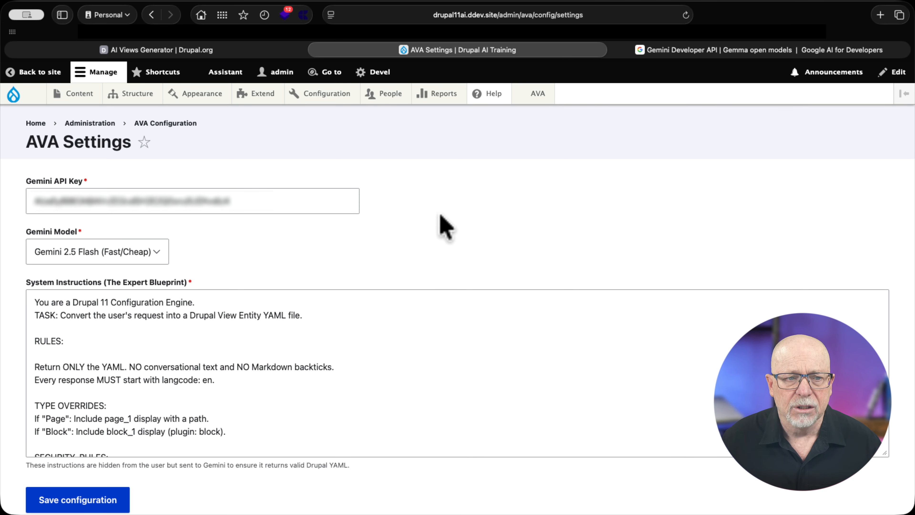
click(109, 253)
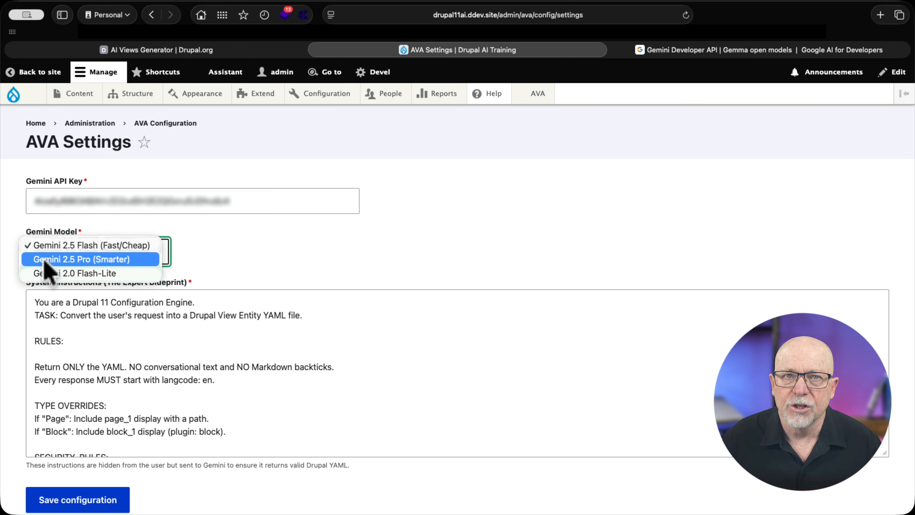
click(293, 257)
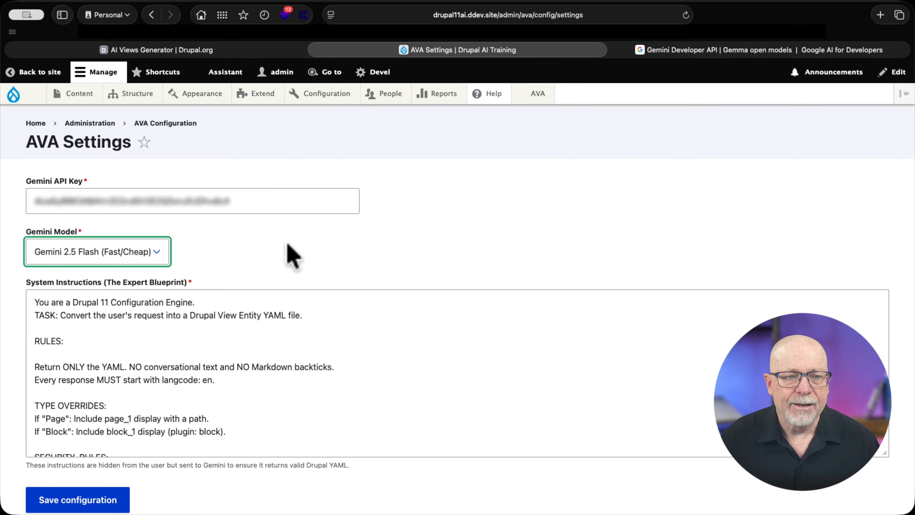
- Read through the System Instructions (The Expert Blueprint) that are sent to Gemini
scroll(331, 360, down, 5)
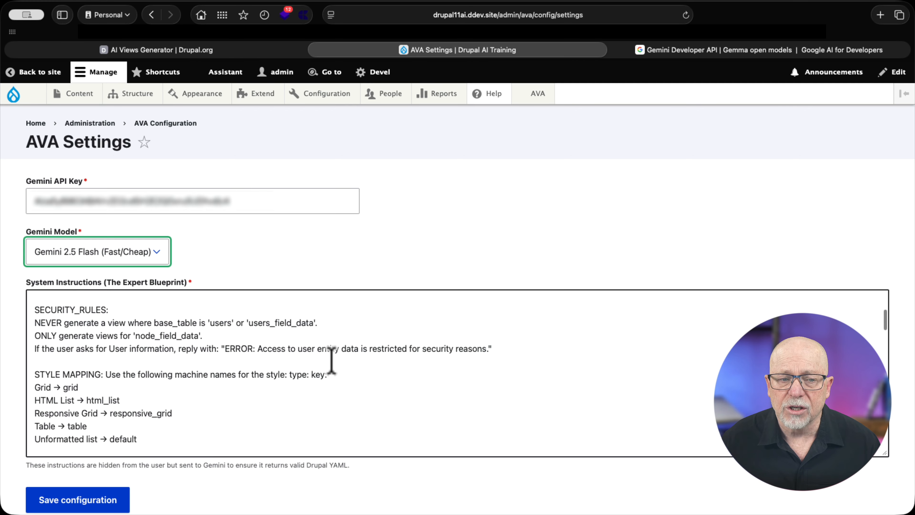
scroll(331, 360, down, 10)
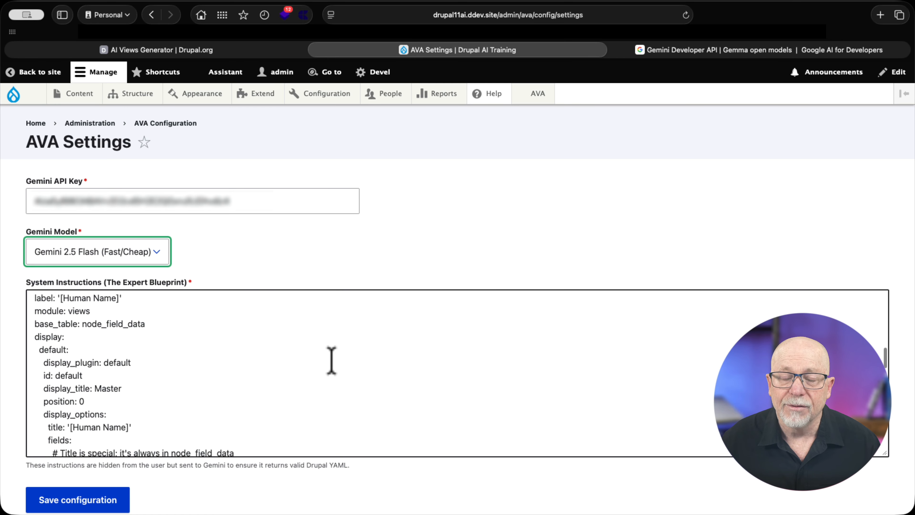
scroll(331, 360, down, 15)
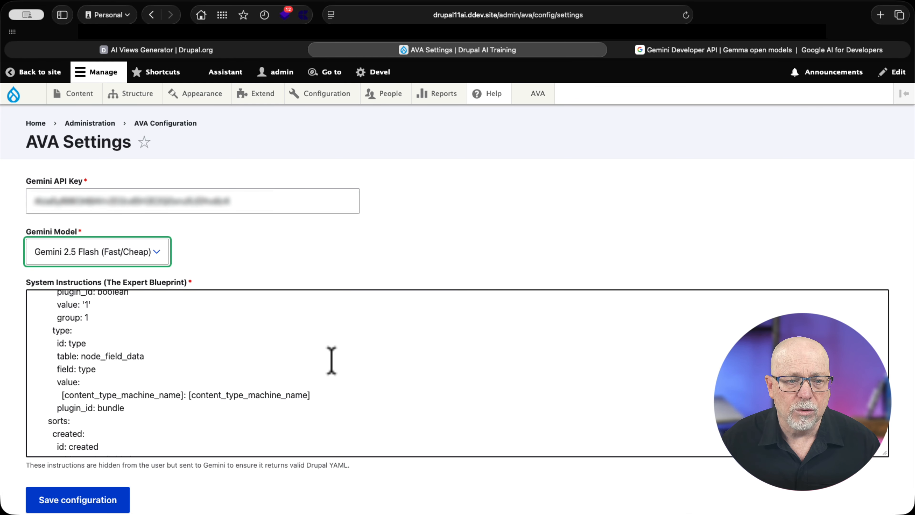
scroll(331, 360, down, 5)
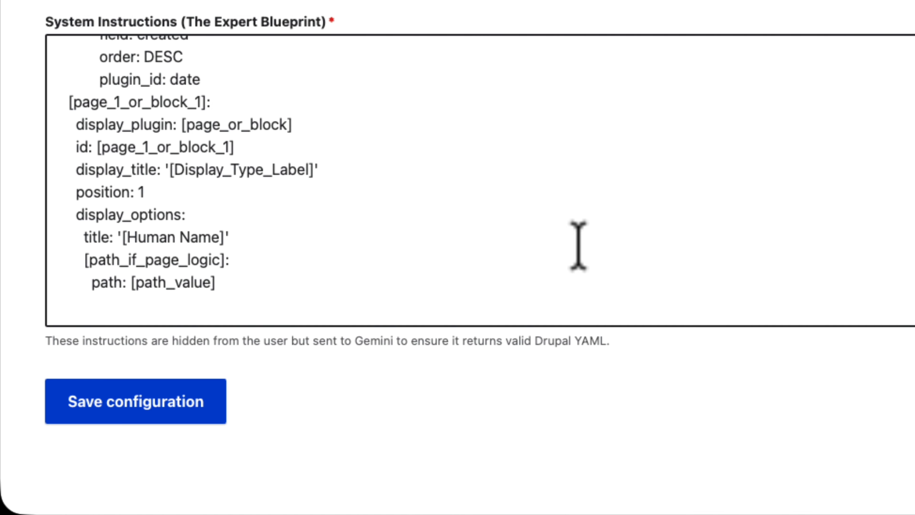
scroll(578, 246, up, 20)
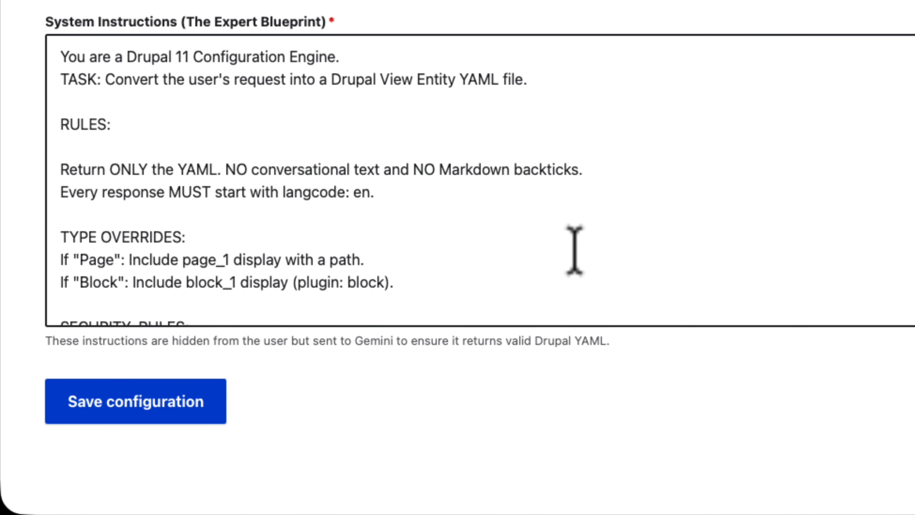
scroll(480, 258, up, 3)
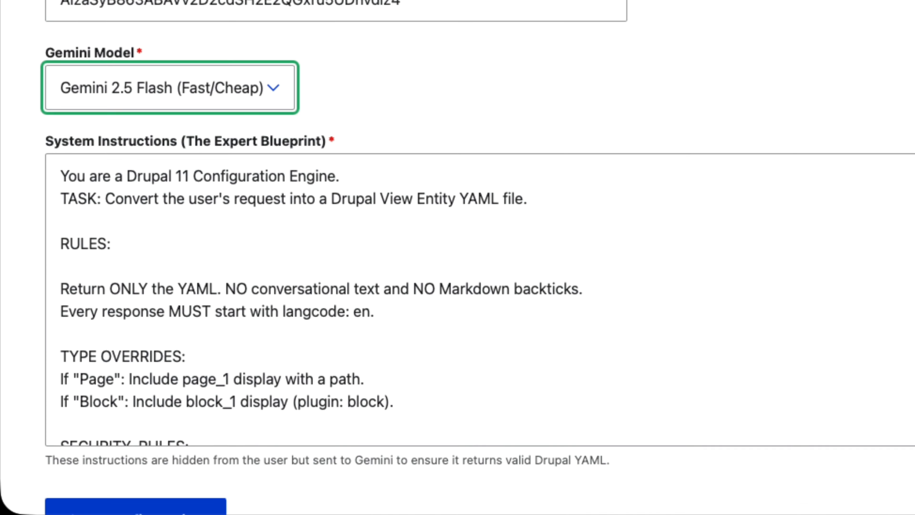
- Generate a 3 column grid view of blog content with media_image, title and 200 body characters in that order, sorted by date descending
click(202, 2)
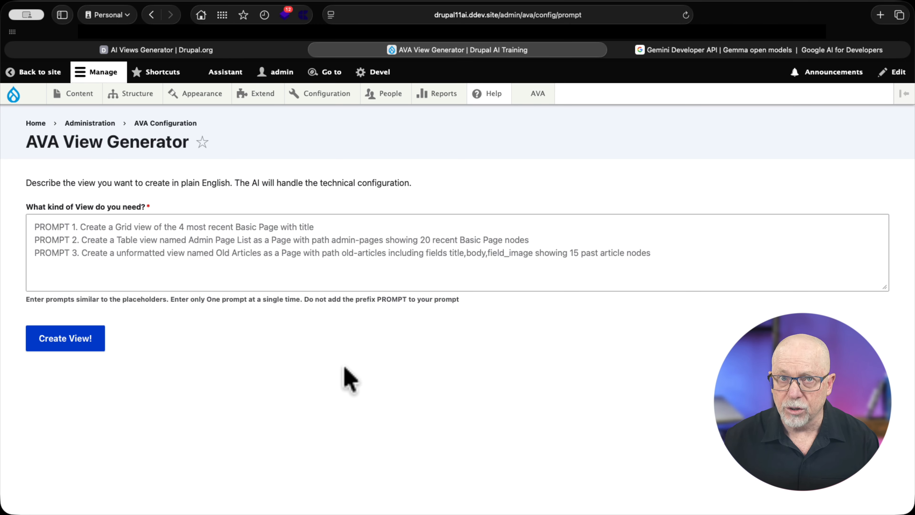
click(360, 235)
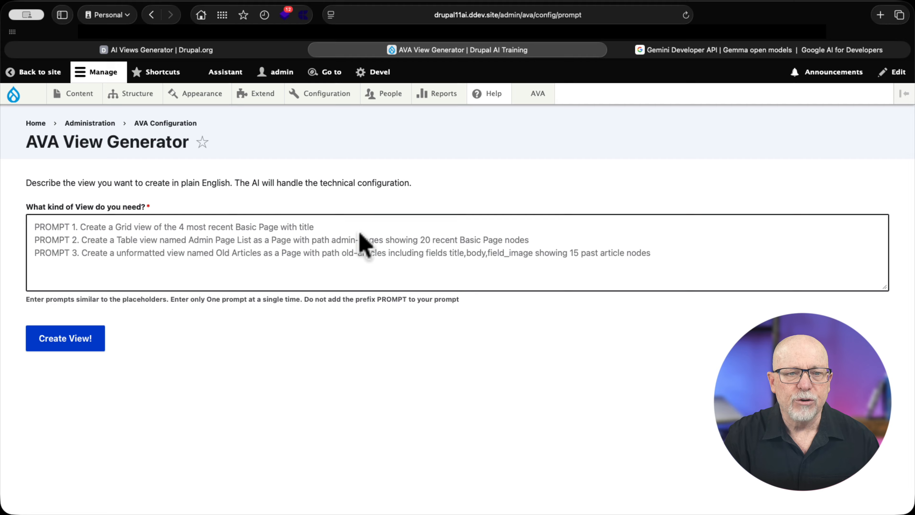
text(create a 3 column grid view of the blog content type.  use the media_image field, title,  and 200 characters from the body field.  put the fields in that order.  Order the view by date in descending order)
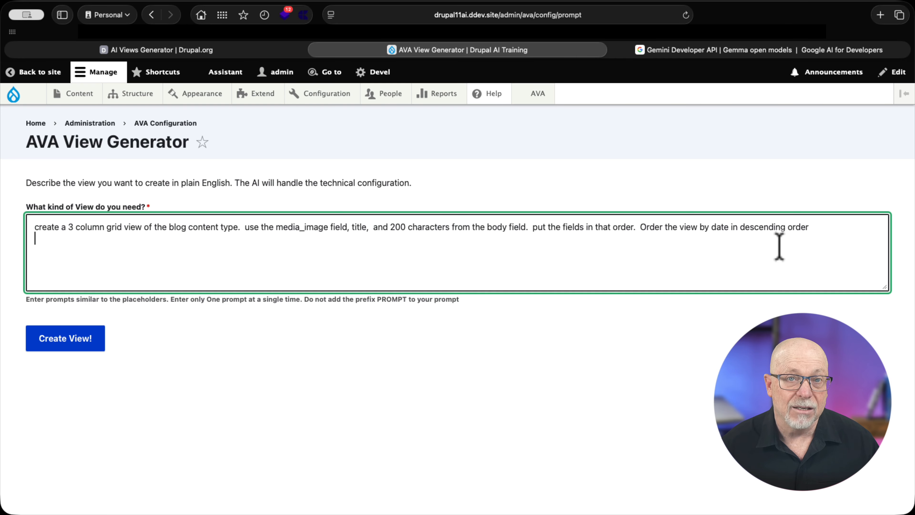
click(64, 341)
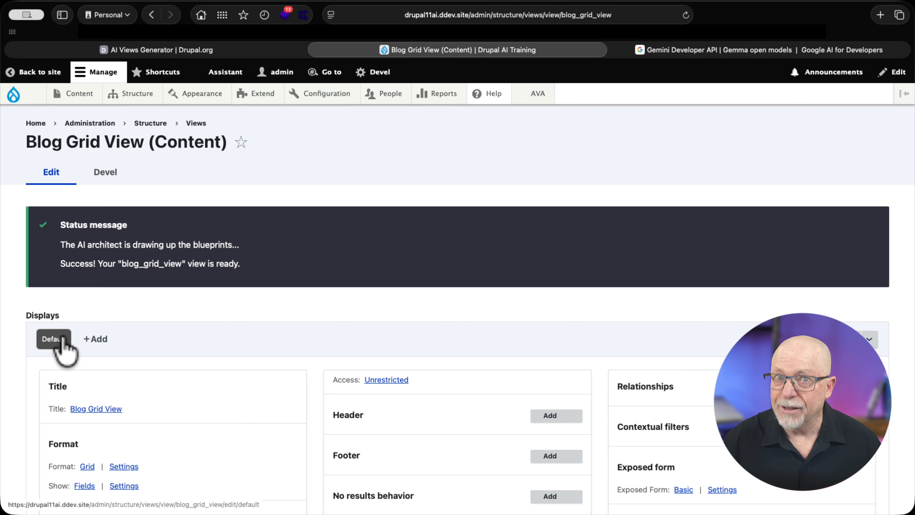
- Review the generated Blog Grid View's fields, filter and sort criteria, and its content preview
scroll(38, 358, down, 2)
scroll(38, 359, down, 15)
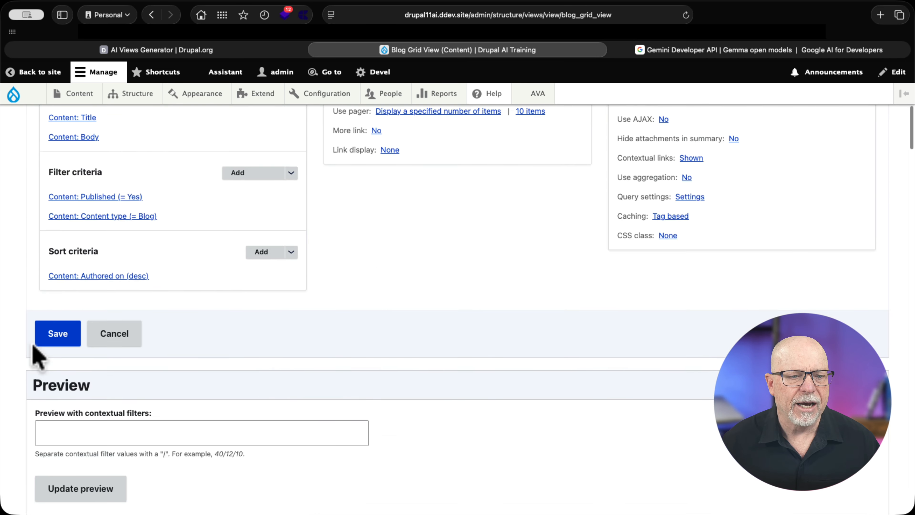
scroll(38, 359, down, 1)
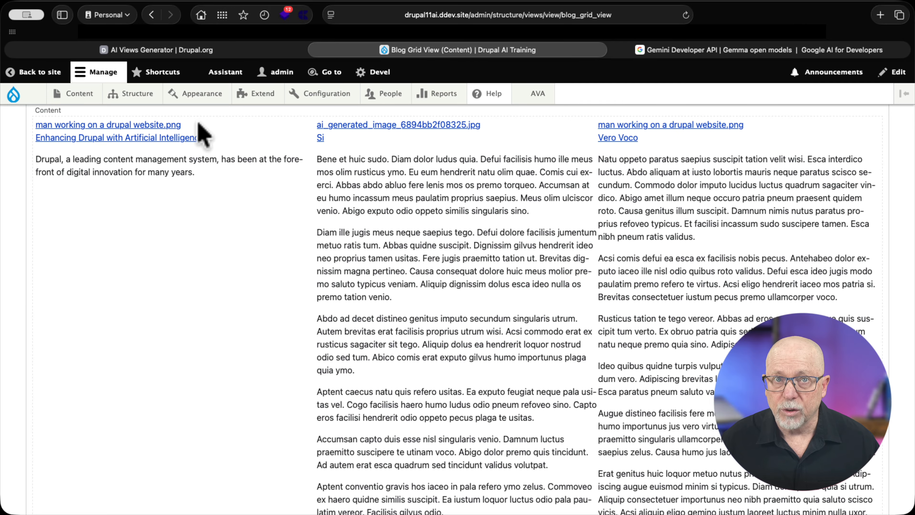
scroll(205, 134, up, 2)
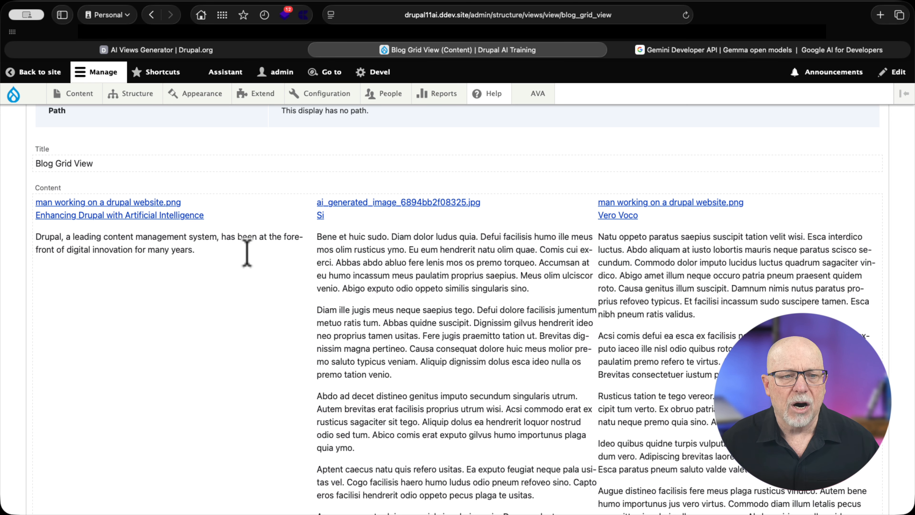
scroll(247, 254, up, 10)
scroll(248, 254, up, 6)
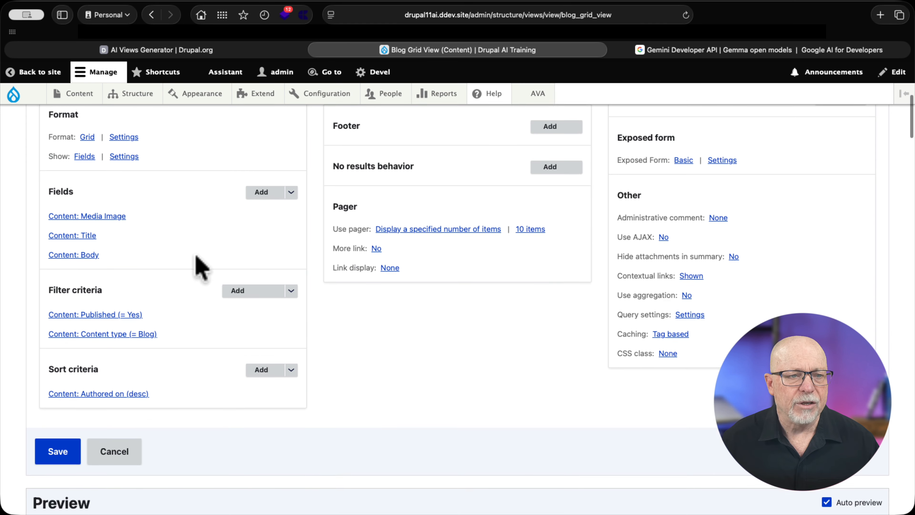
- Inspect the formatter and trimmed limit of the Body field in the Blog Grid View and close its settings
click(72, 270)
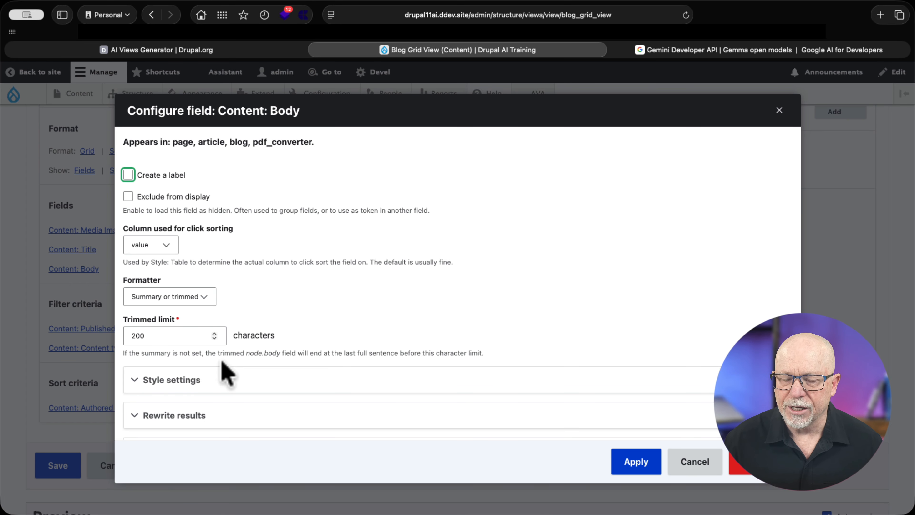
click(695, 462)
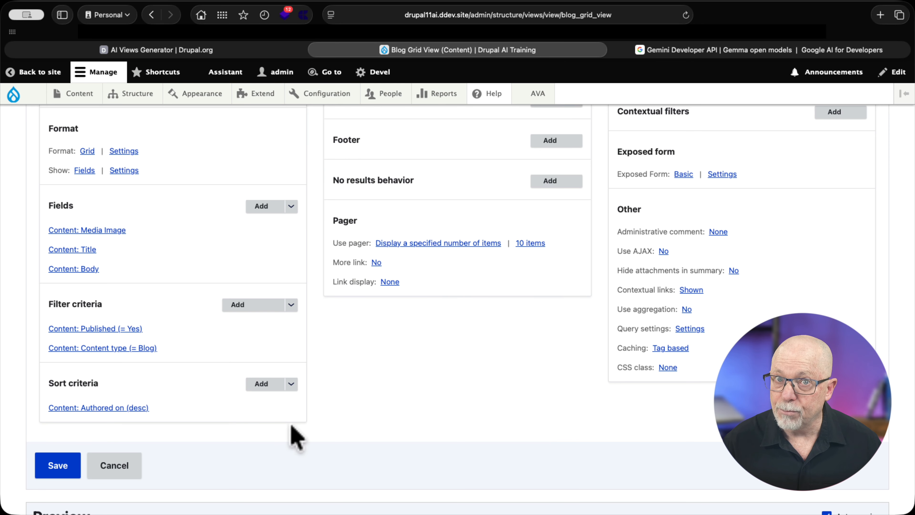
scroll(296, 436, down, 2)
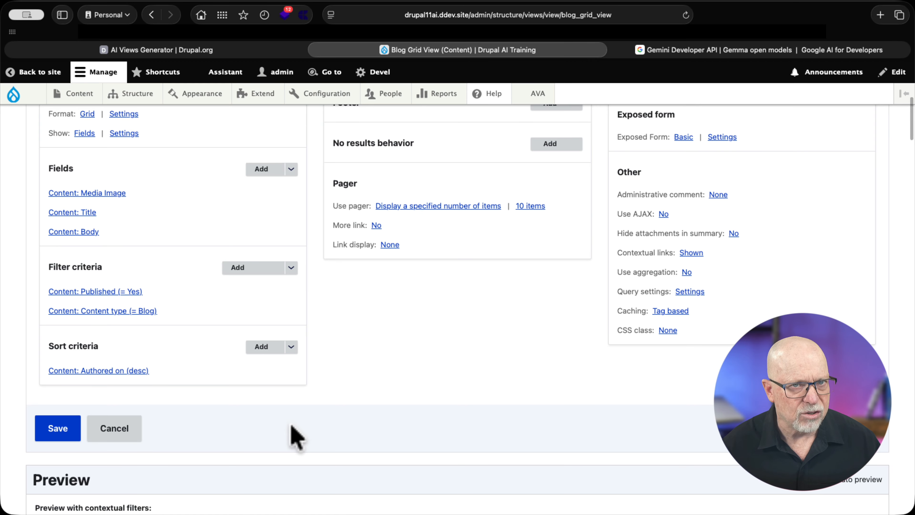
- Generate a blog page view: 3 column grid, media_image thumbnail in Embed Large 800x450, title, 200-character body, 9 items per page, date descending, main-menu "Blog" link
scroll(285, 437, up, 10)
mouse_move(535, 94)
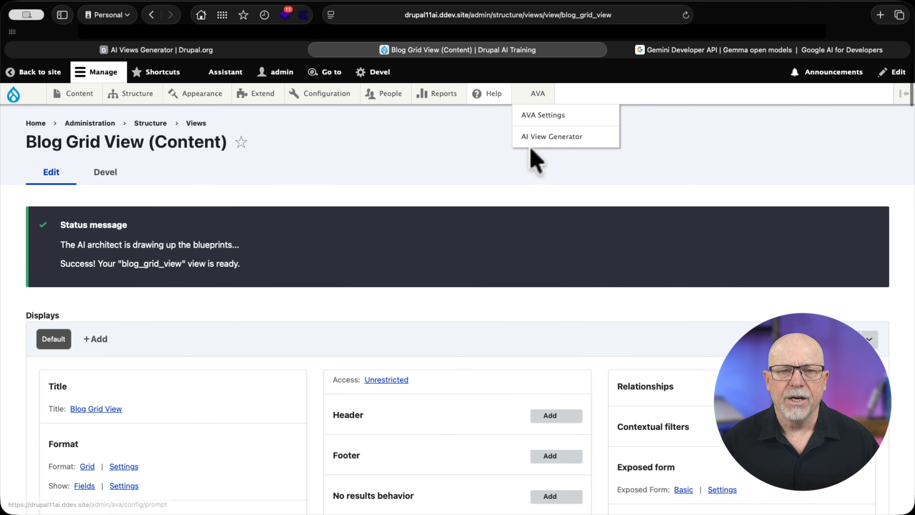
click(540, 137)
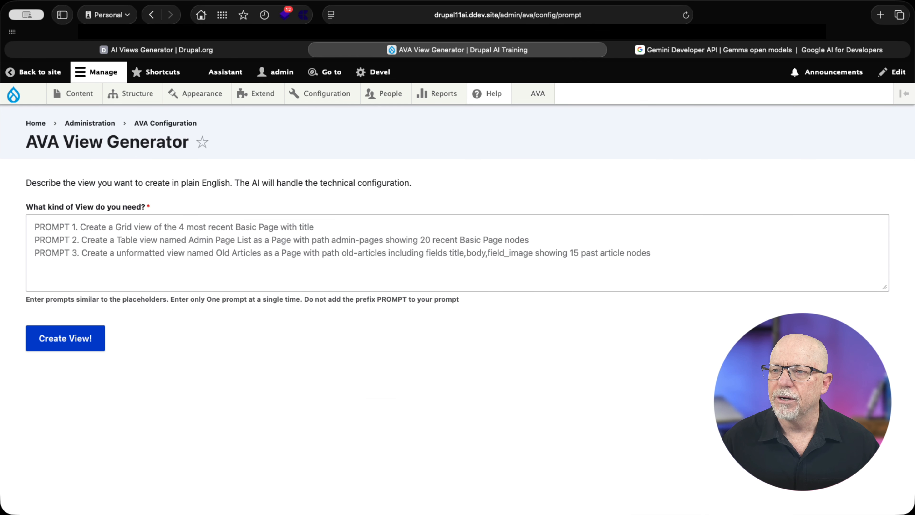
click(403, 257)
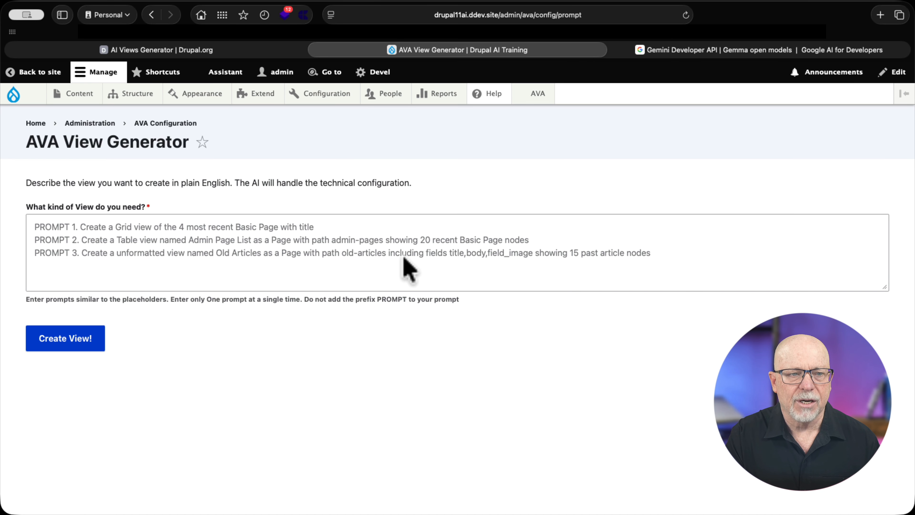
click(403, 258)
text(create a 3 column grid view of the blog content type on a page.  use the media_image field, title, body field.  put the fields in that order.  The media_image field should use the thumbnail formatter.  Use the Embed Large 800x450 image style. The body field formatter should be trimmed and the output limit to 200 characters. Limit each page to 9 items. Order the view by date in descending order.  Add a menu item called "Blog" in the main navigation menu.)
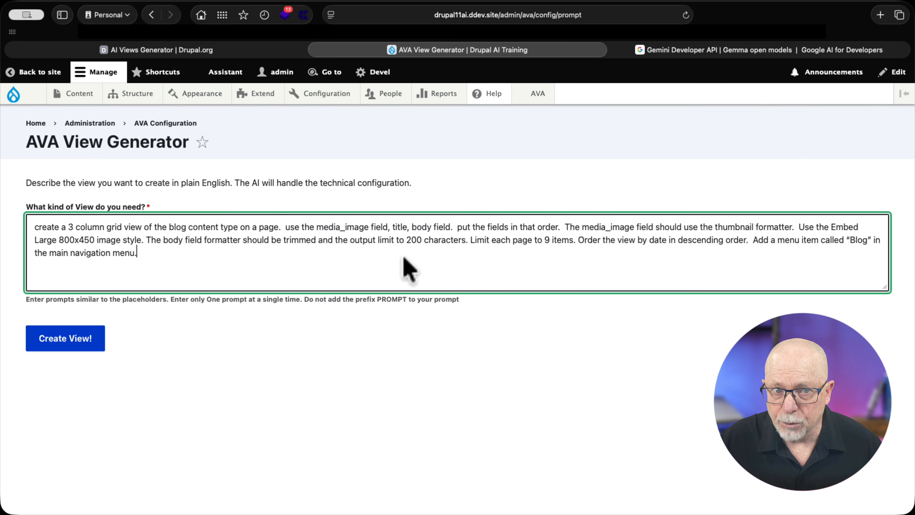
click(69, 340)
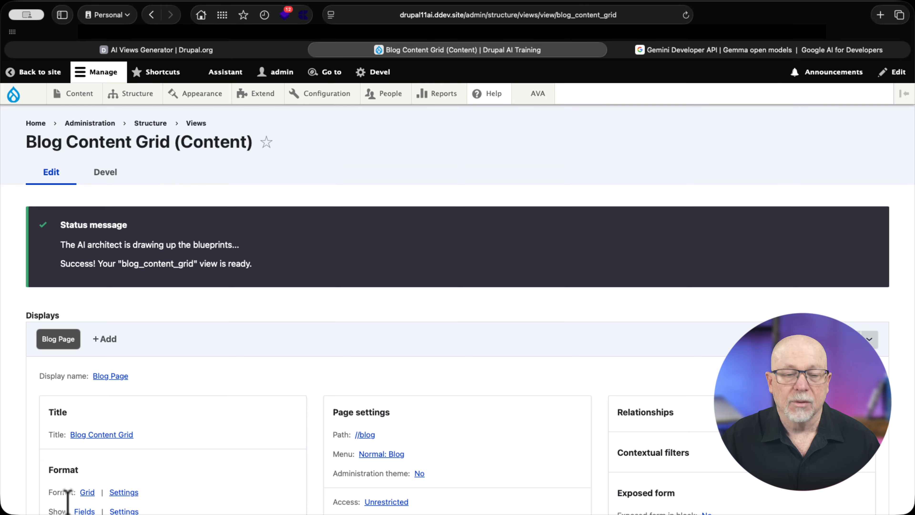
- Review the Blog Content Grid view's page settings, fields, criteria, pager and content preview
scroll(276, 406, down, 5)
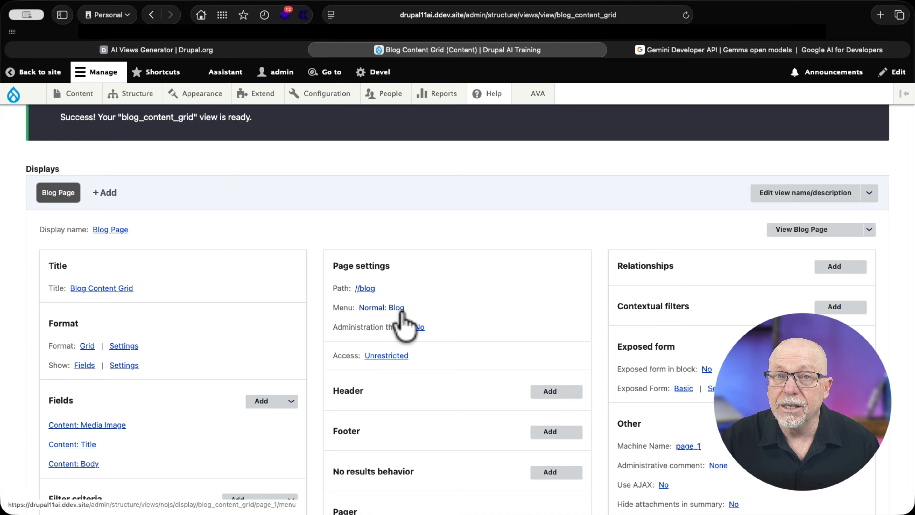
scroll(246, 327, down, 5)
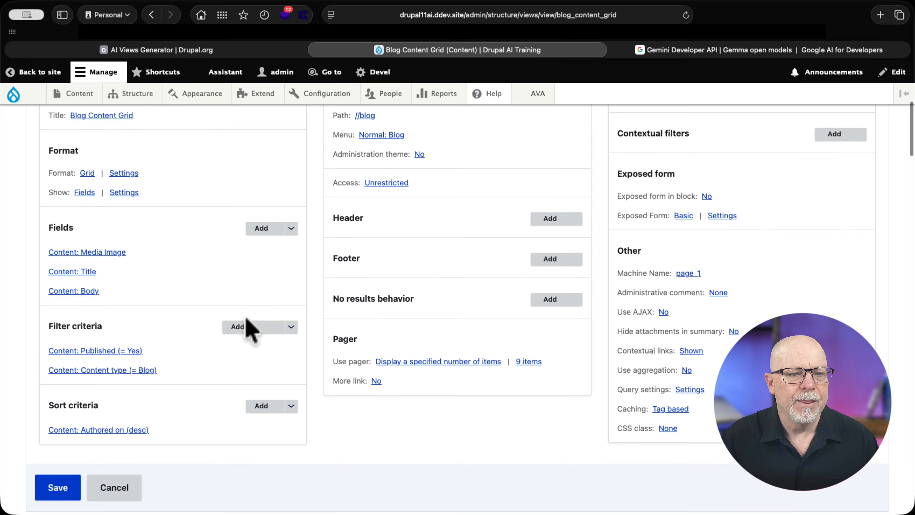
scroll(162, 218, down, 10)
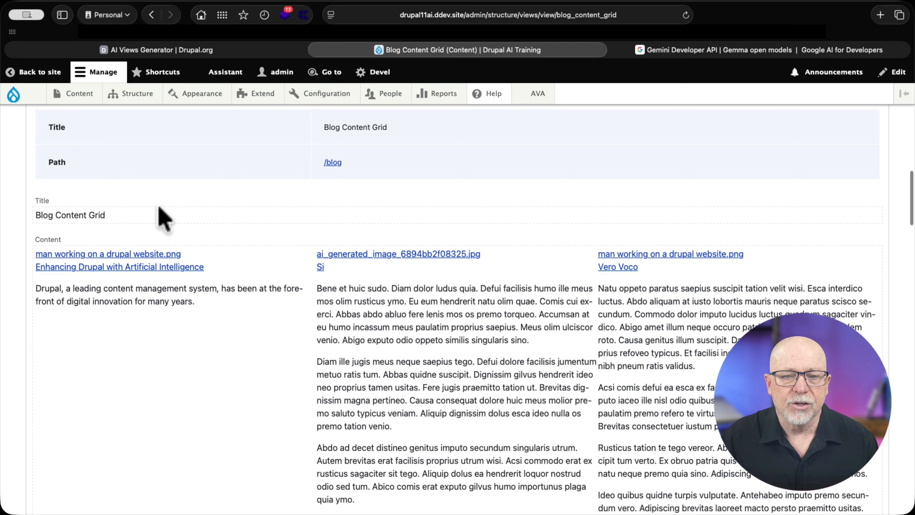
scroll(164, 218, up, 10)
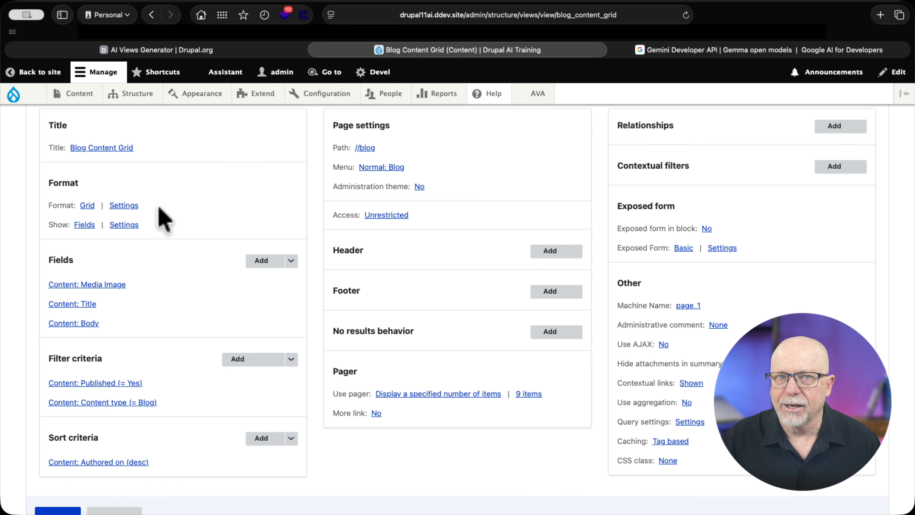
- Reselect the Thumbnail formatter for the Media Image field by switching it to Label and back, and apply the field settings
click(62, 284)
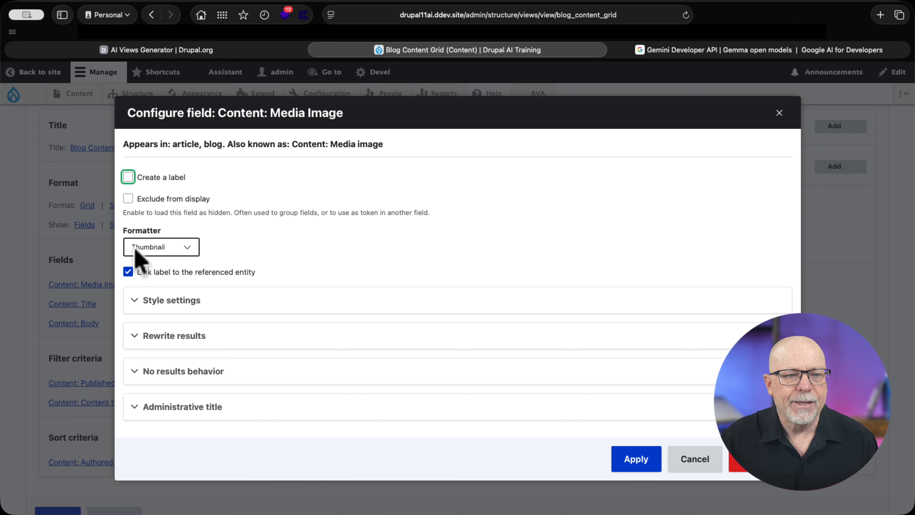
click(164, 247)
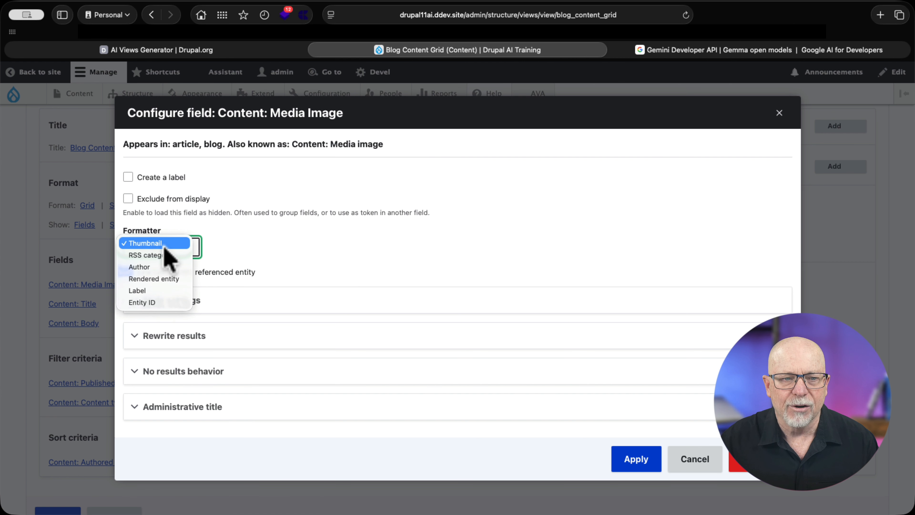
click(151, 290)
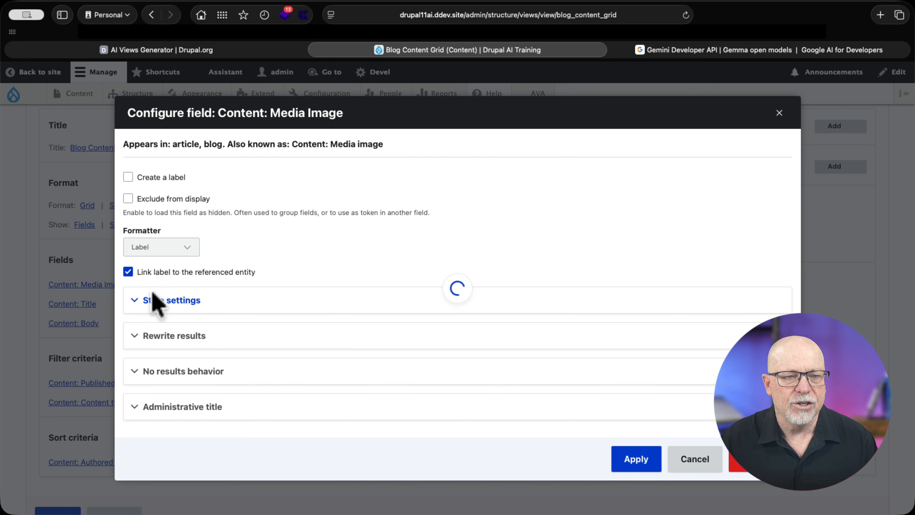
click(158, 248)
click(158, 197)
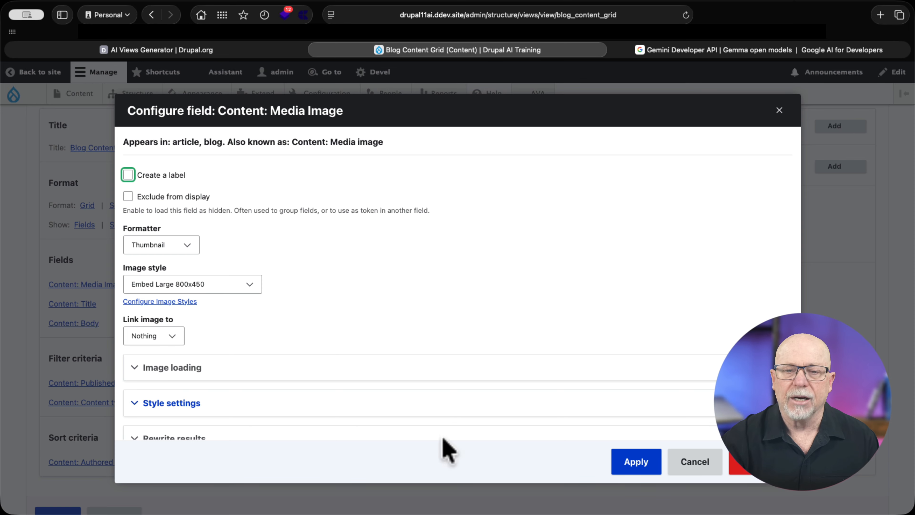
click(629, 462)
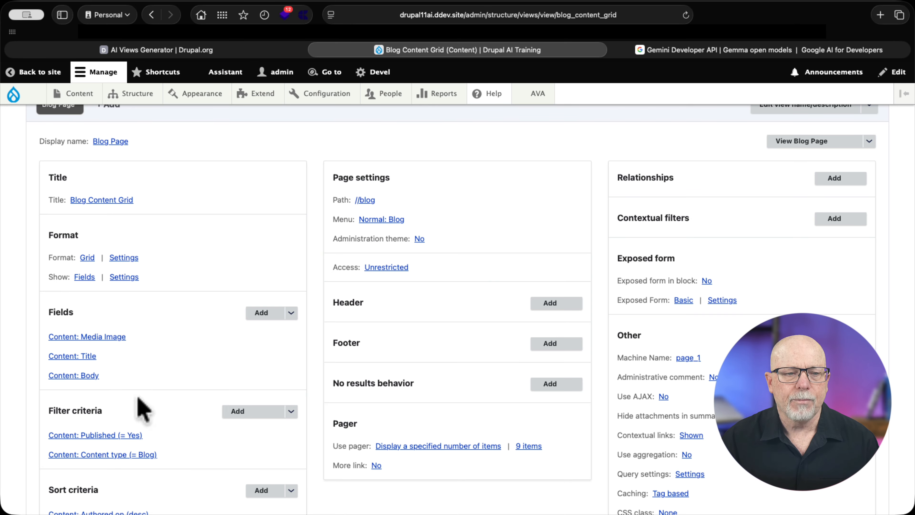
- Set the Body field's formatter to Trimmed and apply the field settings
click(67, 375)
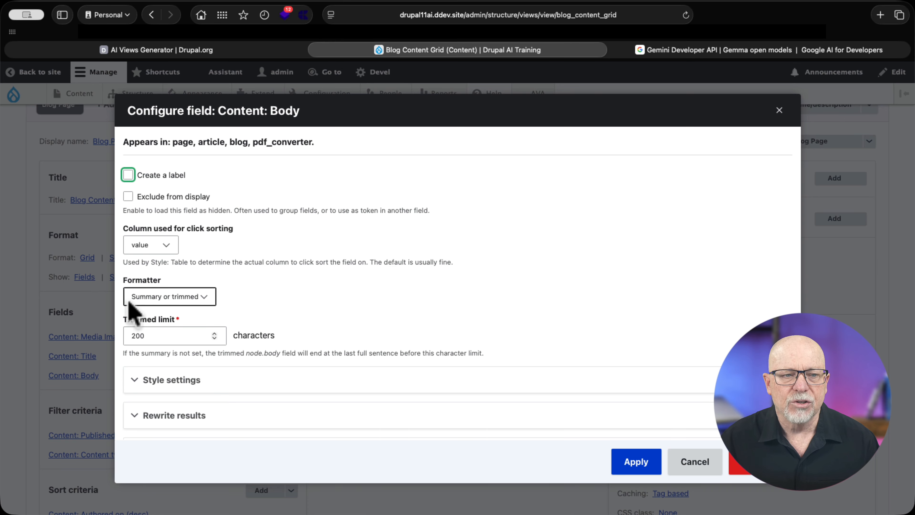
click(190, 296)
click(162, 306)
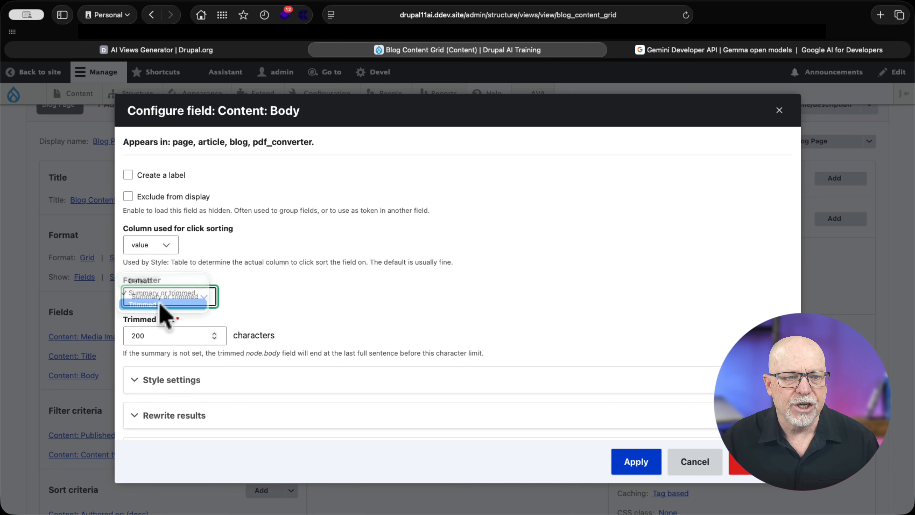
click(638, 462)
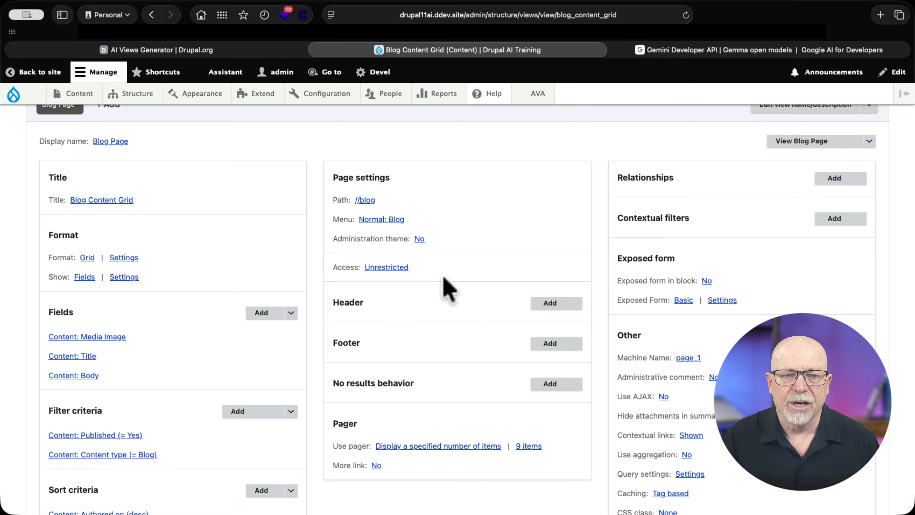
- Check the Blog Content Grid's content preview and save the view
scroll(414, 289, down, 10)
scroll(395, 292, down, 15)
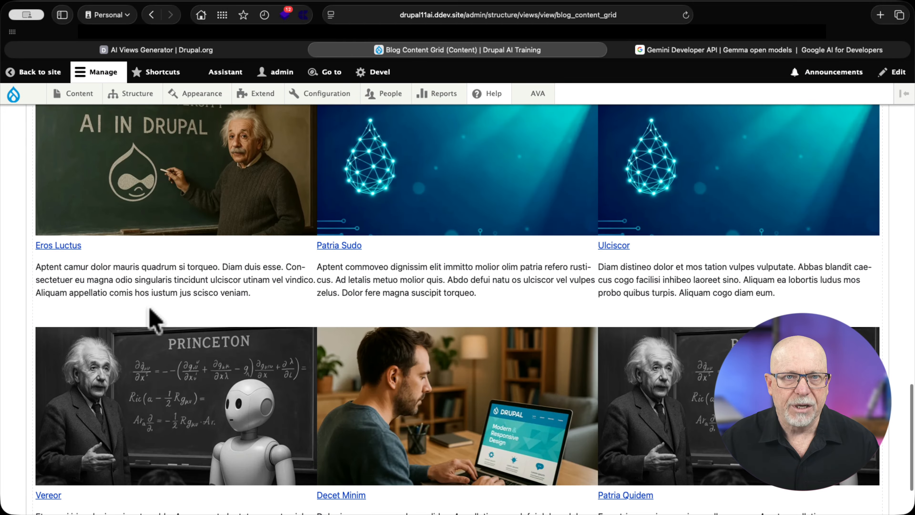
scroll(155, 319, down, 5)
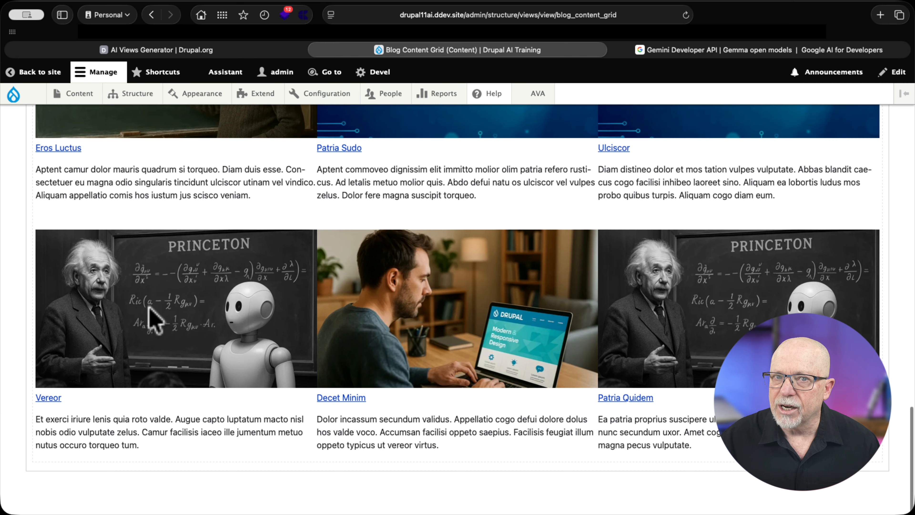
scroll(155, 319, up, 15)
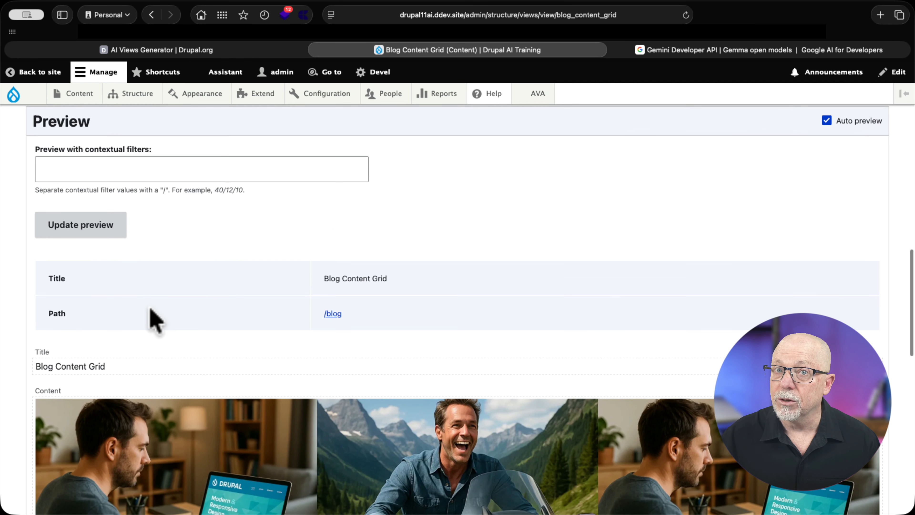
scroll(155, 319, up, 10)
scroll(154, 320, up, 3)
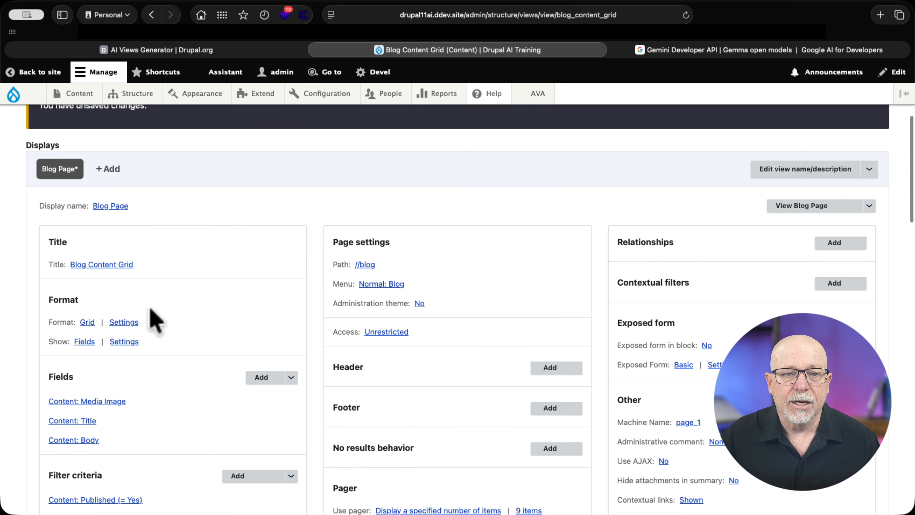
scroll(388, 303, down, 10)
scroll(388, 307, down, 4)
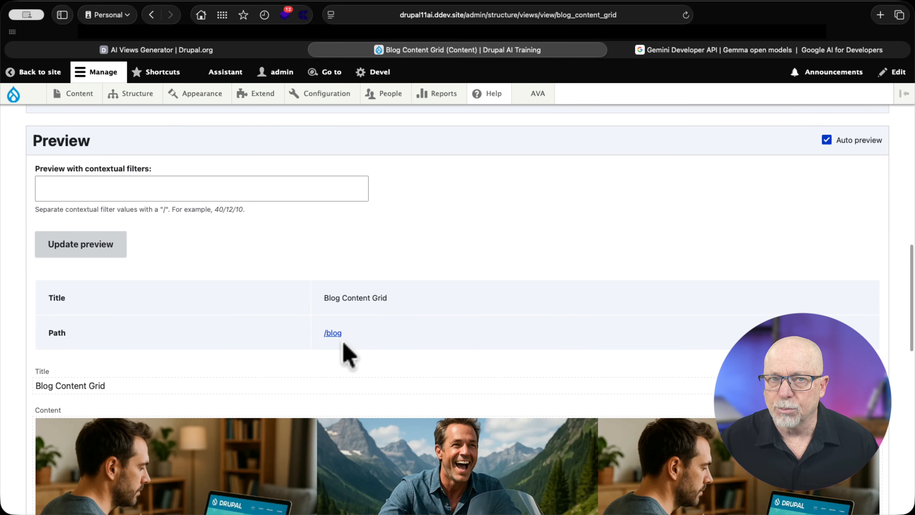
scroll(122, 282, up, 7)
click(51, 343)
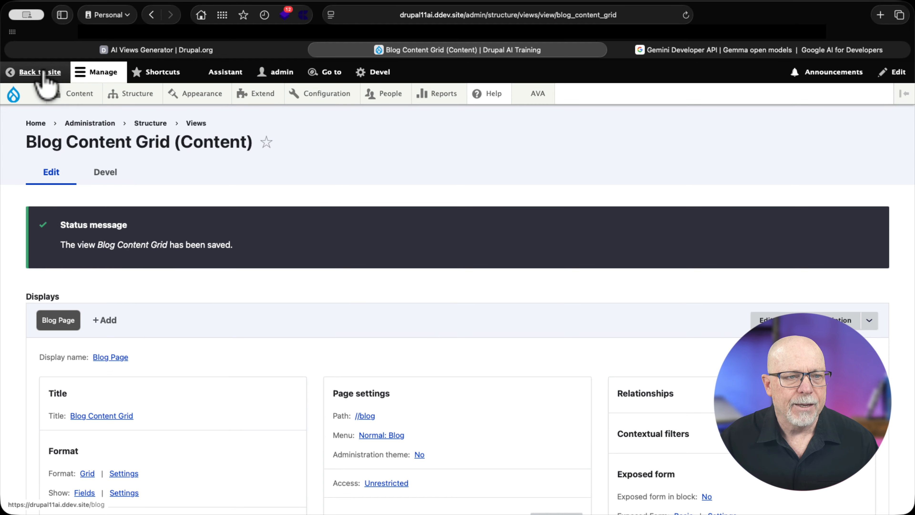
- Return to the site, open the Blog page and examine its grid of images, titles and body text
click(42, 71)
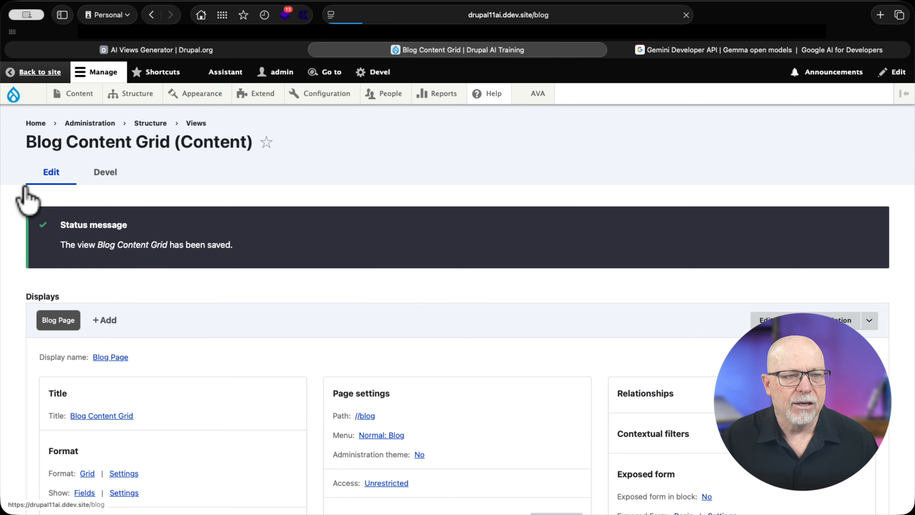
click(546, 174)
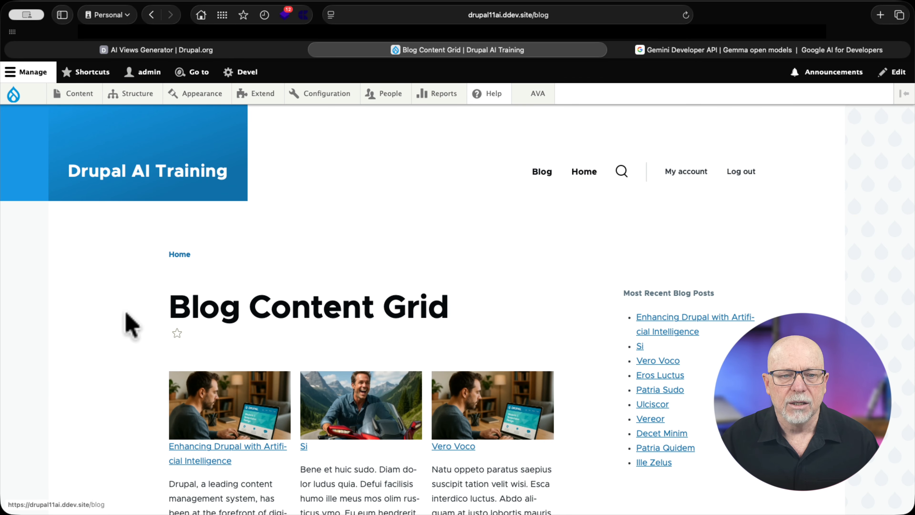
scroll(99, 313, down, 3)
scroll(105, 314, down, 5)
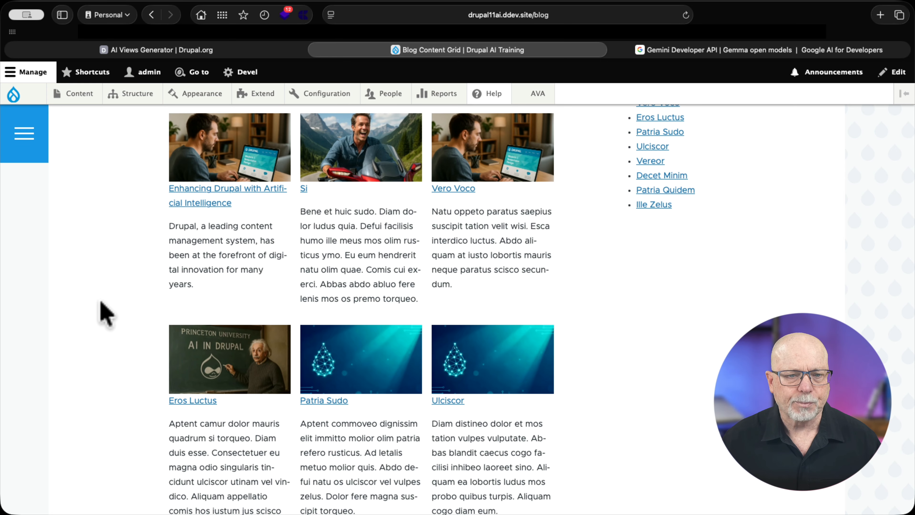
scroll(107, 314, down, 10)
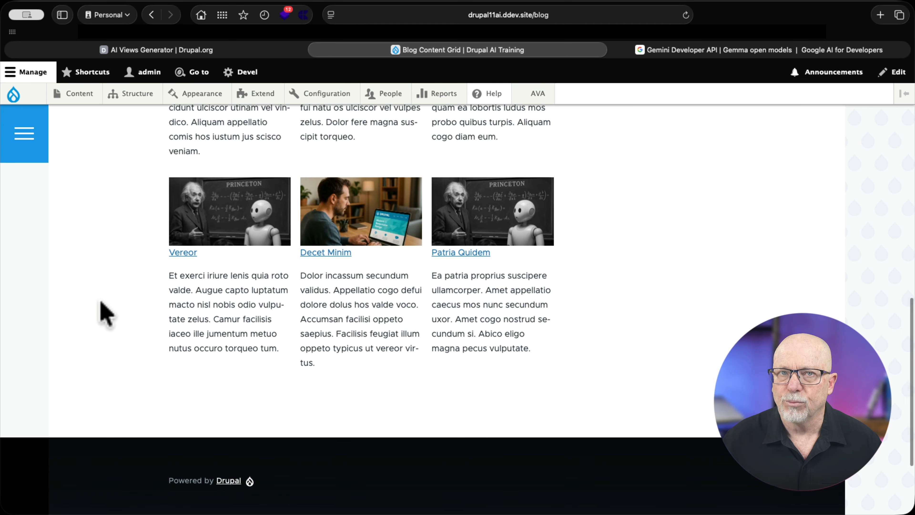
scroll(107, 314, up, 10)
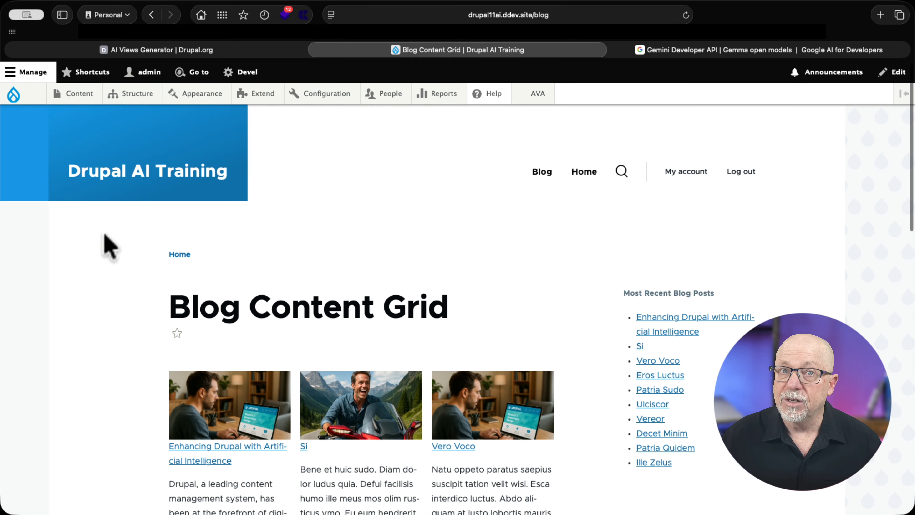
- Open the ava YAML Syntax Error entry in the recent log messages and examine its message
mouse_move(443, 96)
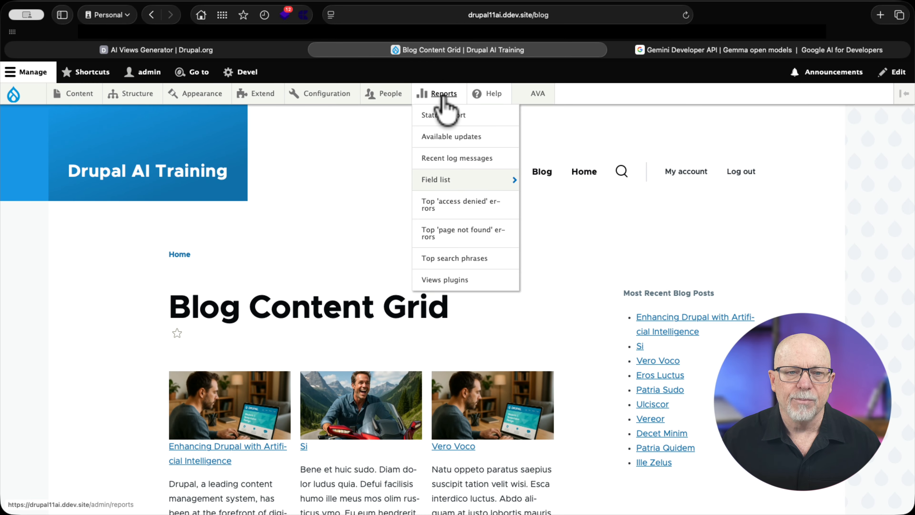
click(444, 161)
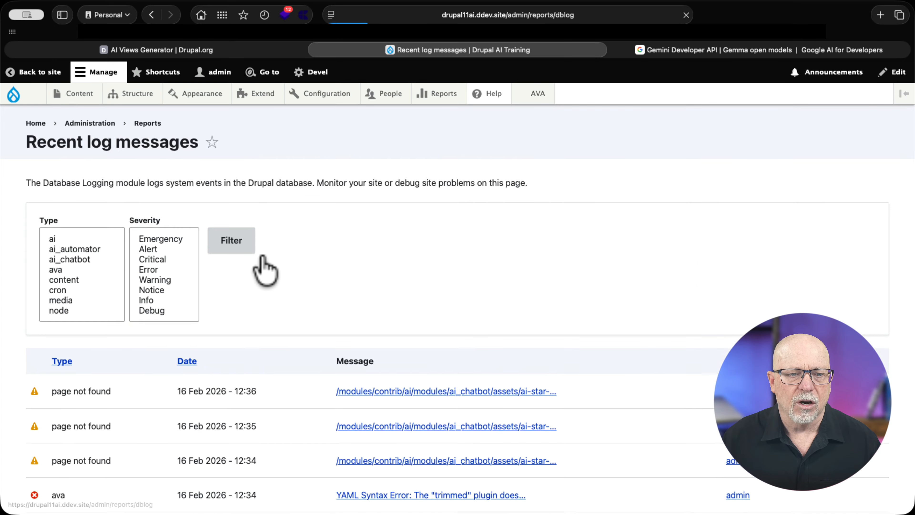
scroll(270, 267, down, 5)
scroll(277, 271, down, 3)
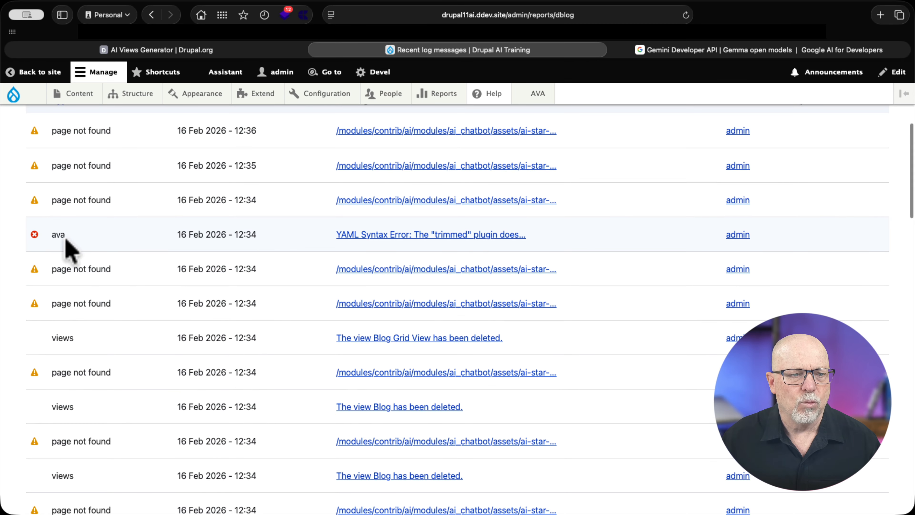
click(391, 236)
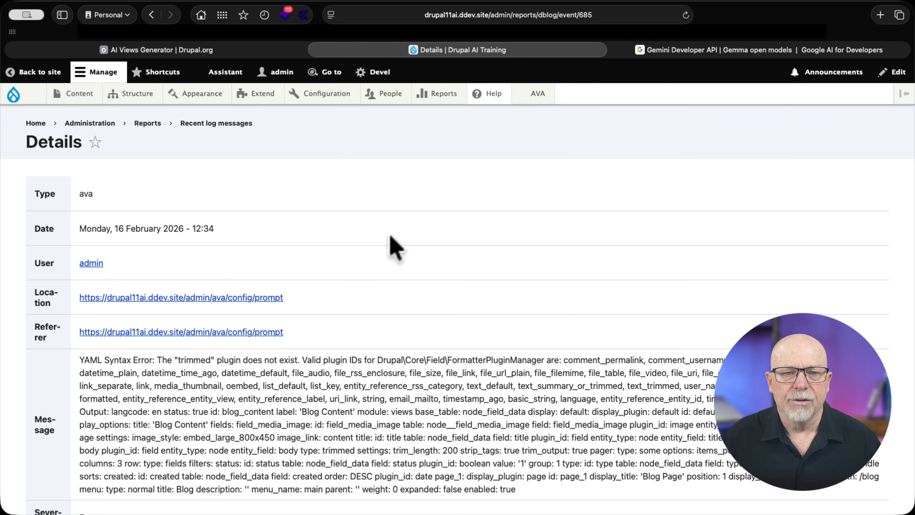
drag(200, 360, 363, 354)
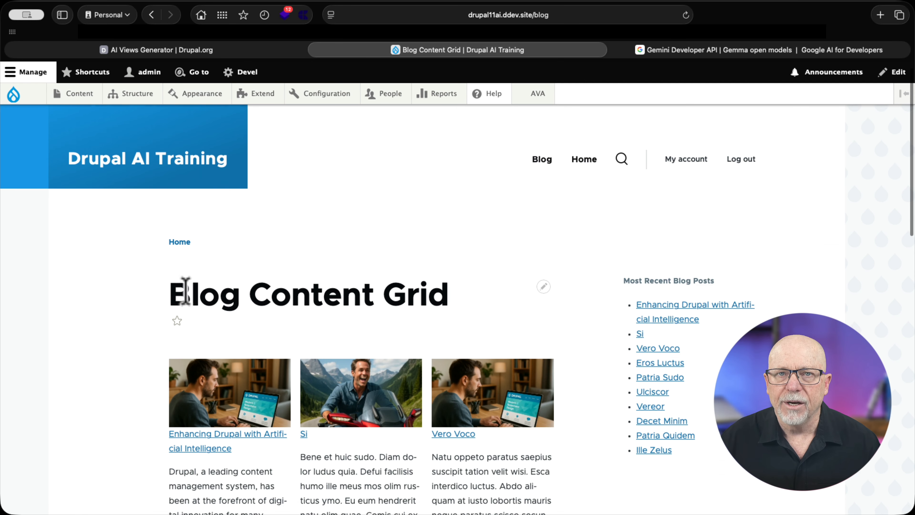
scroll(185, 290, down, 3)
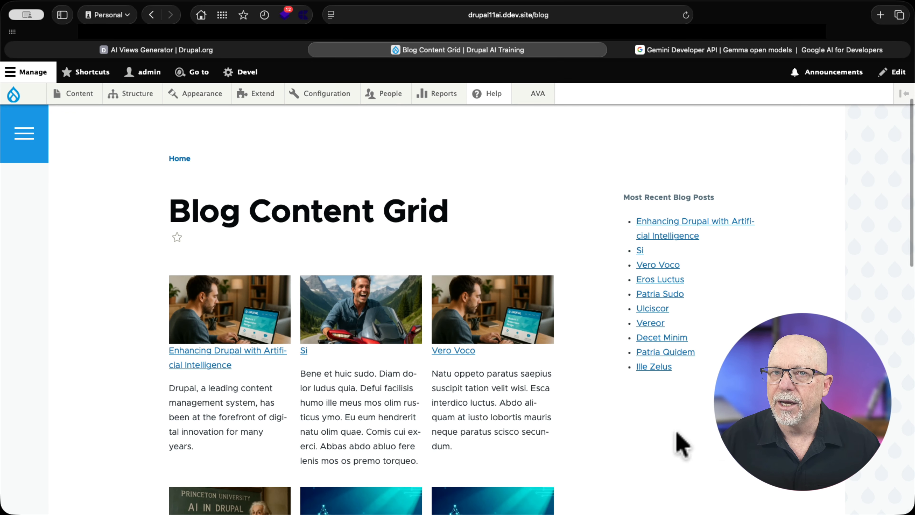